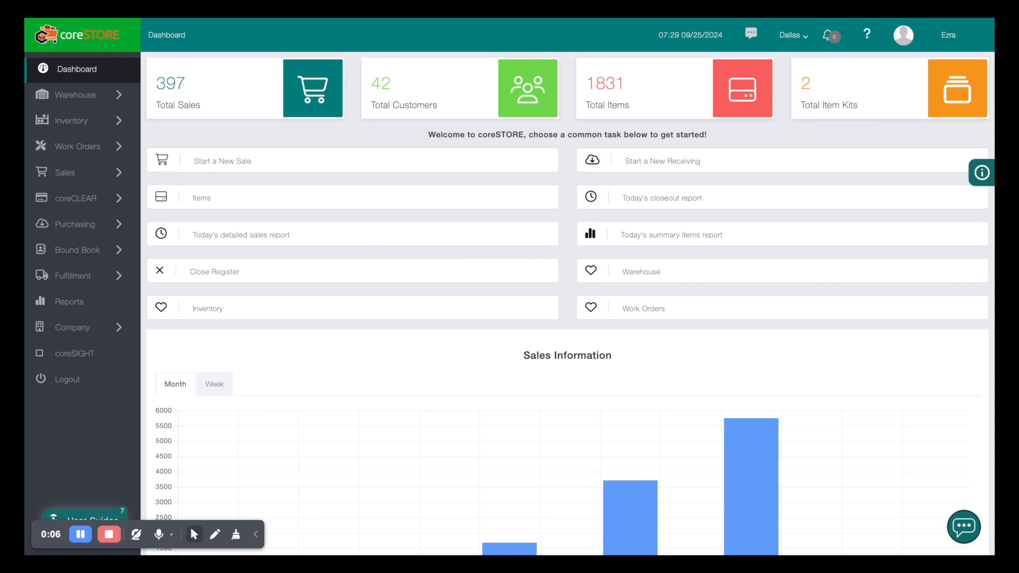
Expand the Bound Book section in the sidebar to show its firearm record pages
{"action": "left_click", "coordinate": [99, 252]}
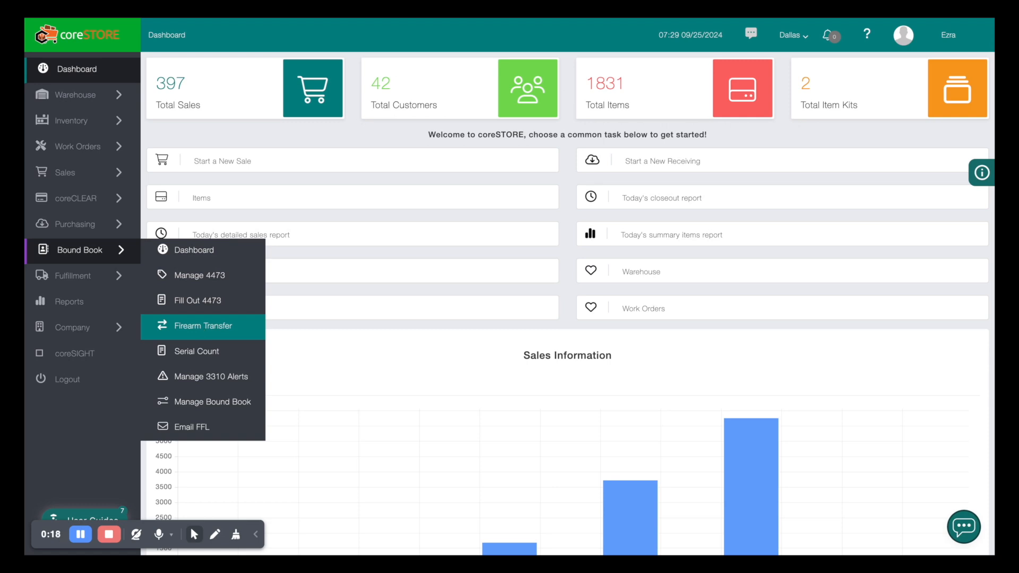
Start a new firearm transfer from the Firearm Transfers list and set it to Private Party
{"action": "left_click", "coordinate": [203, 325]}
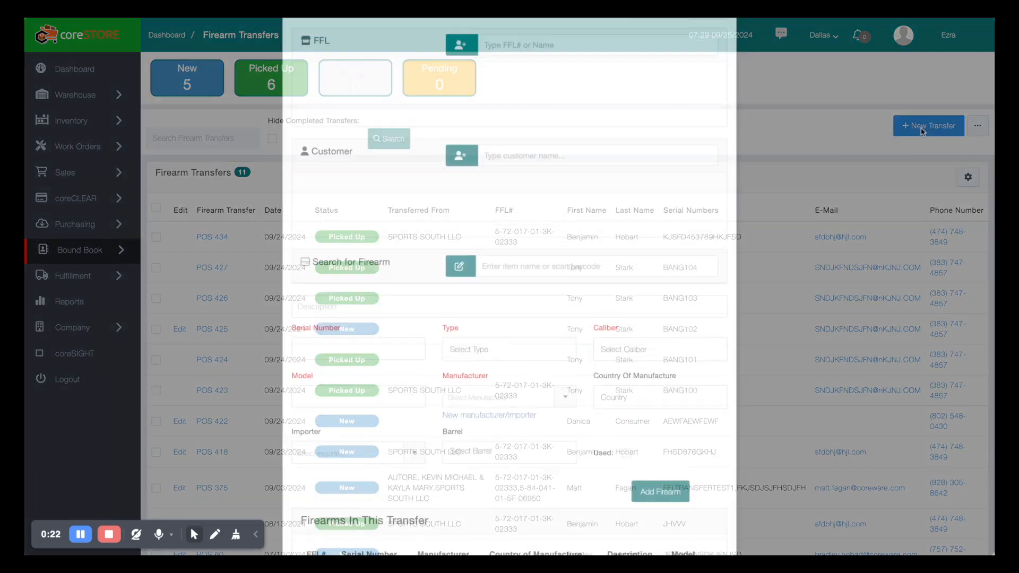
{"action": "left_click", "coordinate": [926, 128]}
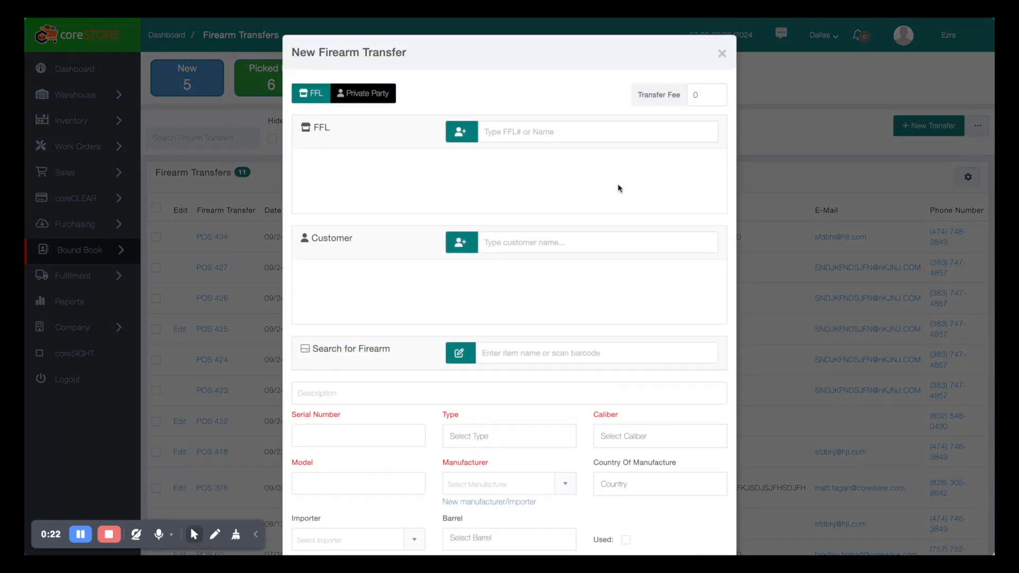
{"action": "left_click", "coordinate": [365, 96]}
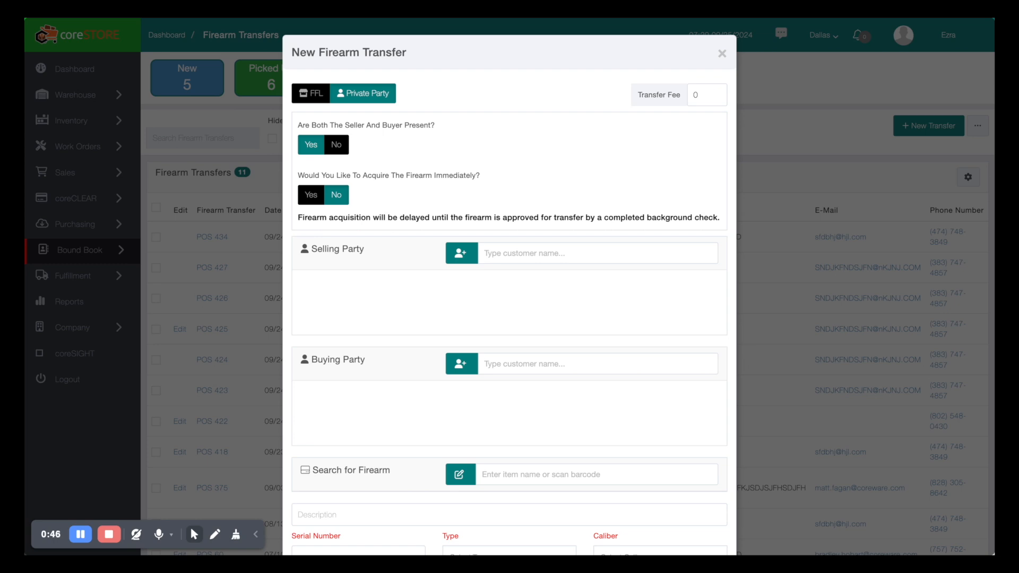
{"action": "left_click", "coordinate": [336, 144]}
{"action": "left_click", "coordinate": [311, 195]}
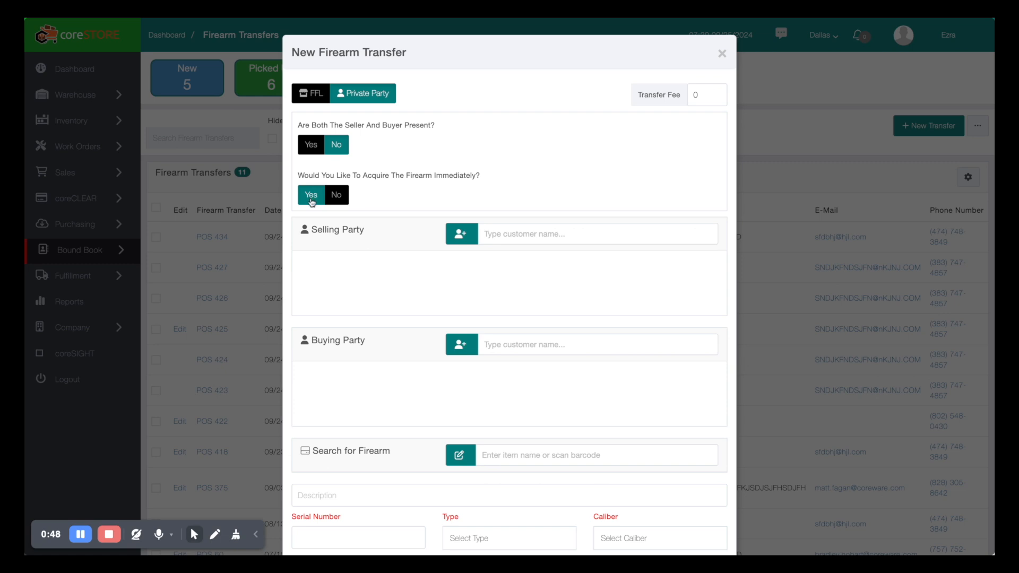
{"action": "left_click", "coordinate": [310, 146]}
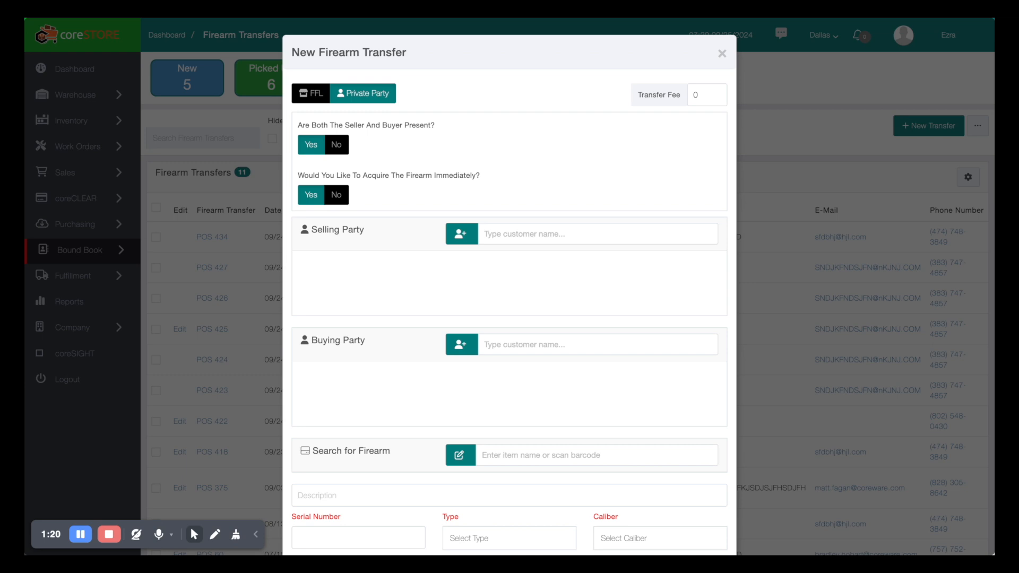
{"action": "left_click", "coordinate": [337, 195]}
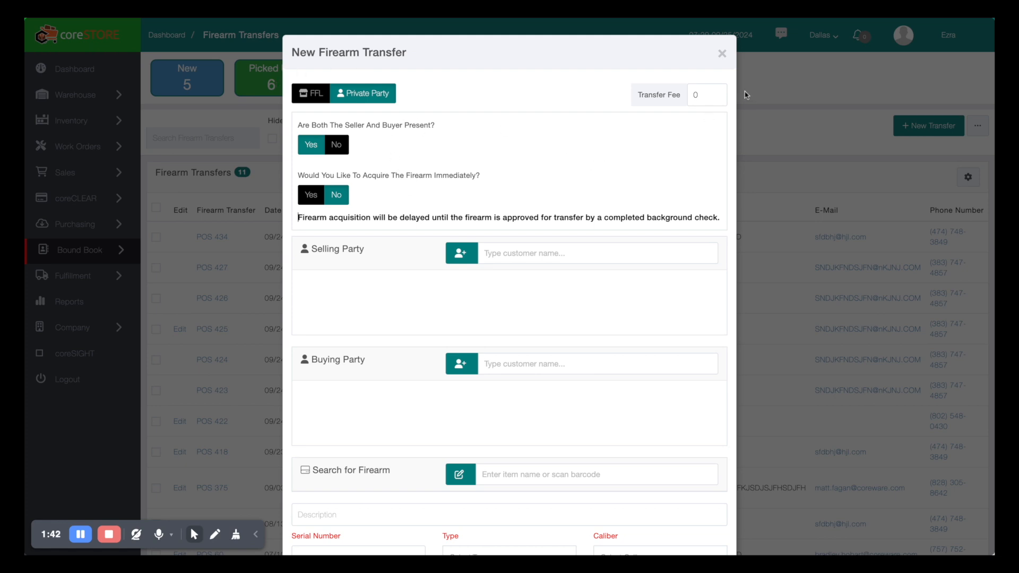
Set the transfer fee to 35 and pick the selling party from existing customers
{"action": "left_click", "coordinate": [701, 98]}
{"action": "type", "text": "35"}
{"action": "left_click", "coordinate": [500, 256]}
{"action": "type", "text": "brad"}
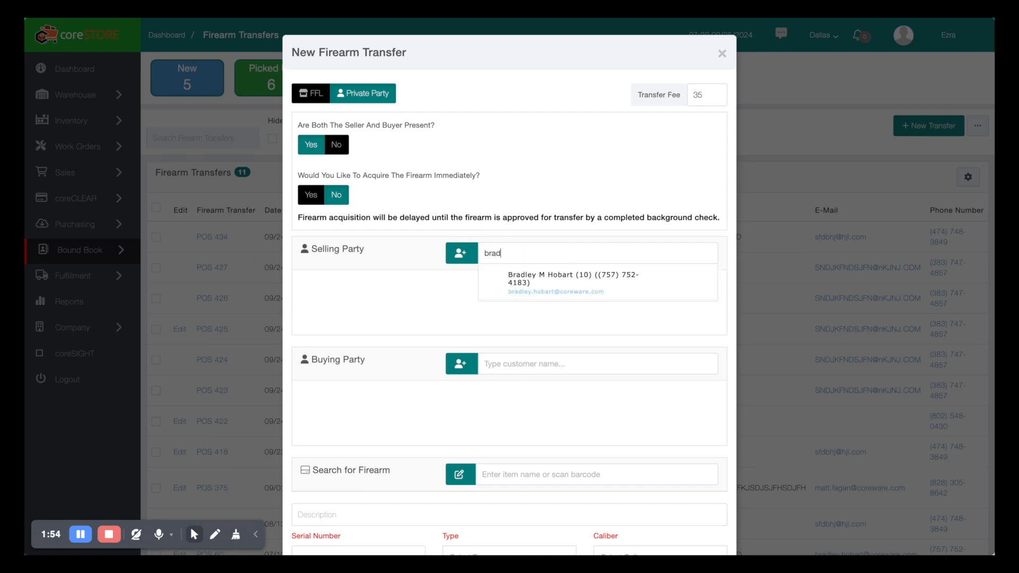
{"action": "left_click", "coordinate": [543, 281]}
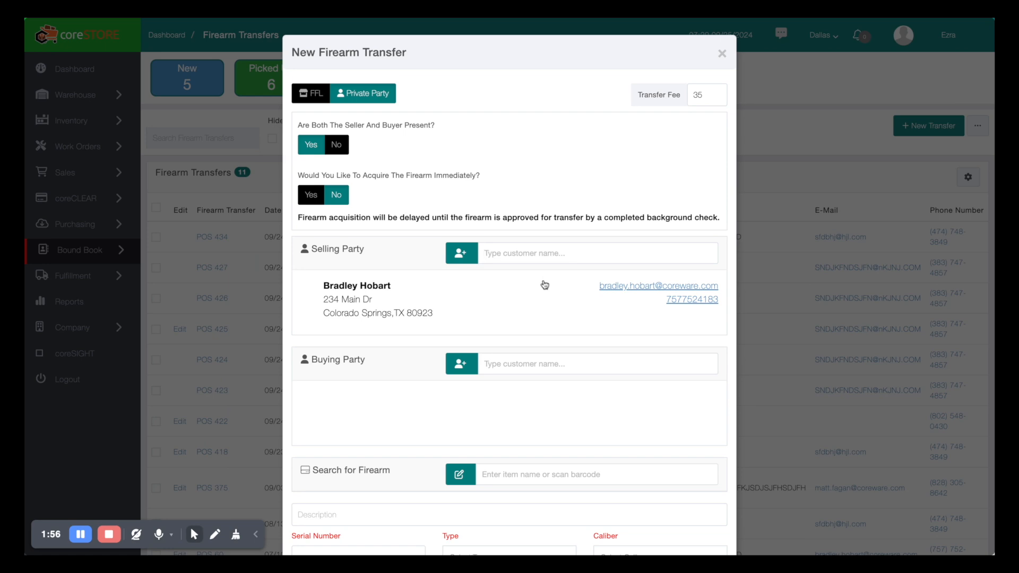
Search for and attach the buying party customer to the transfer
{"action": "left_click", "coordinate": [493, 365]}
{"action": "type", "text": "ezra"}
{"action": "left_click", "coordinate": [508, 395]}
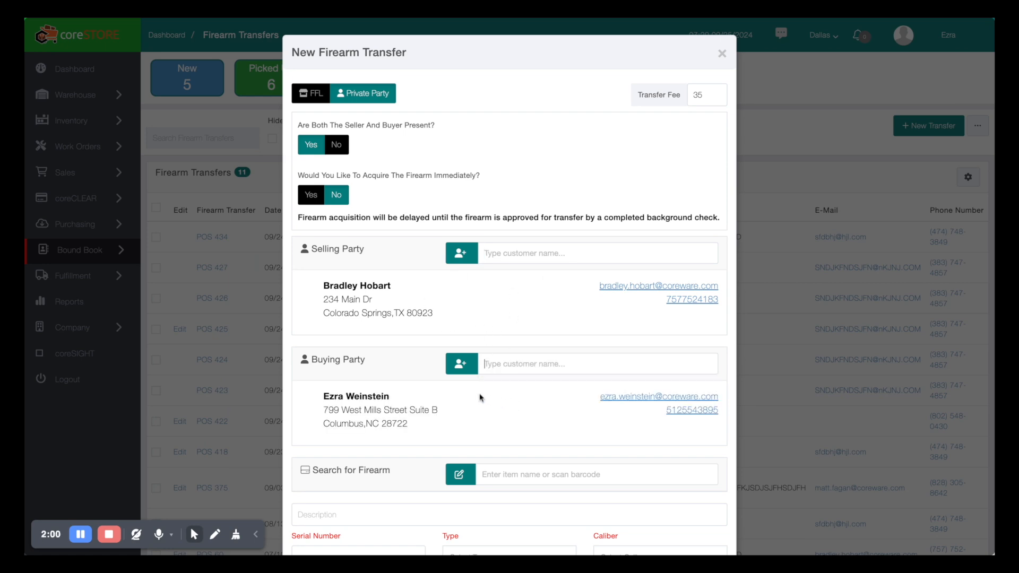
{"action": "scroll", "coordinate": [434, 372], "scroll_direction": "down", "scroll_amount": 3}
{"action": "scroll", "coordinate": [434, 372], "scroll_direction": "down", "scroll_amount": 2}
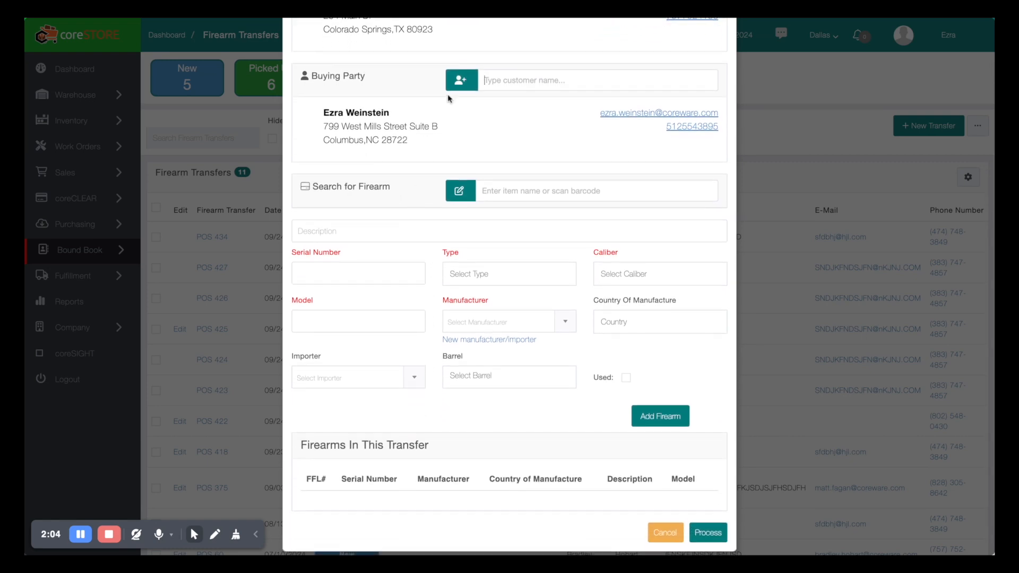
{"action": "scroll", "coordinate": [411, 253], "scroll_direction": "up", "scroll_amount": 1}
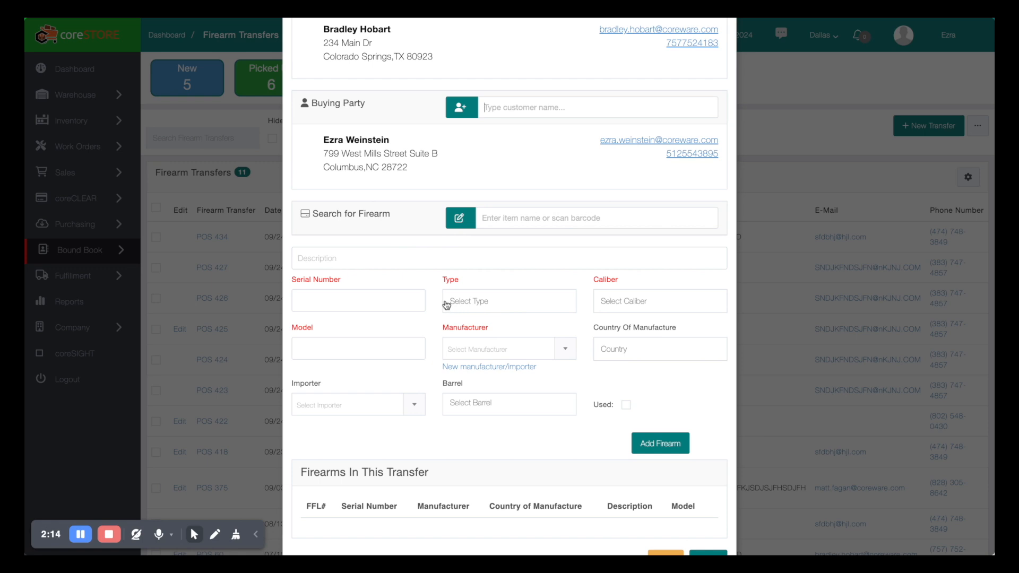
{"action": "left_click", "coordinate": [333, 301]}
{"action": "type", "text": "Y&890"}
{"action": "key", "text": "BackSpace"}
{"action": "key", "text": "BackSpace"}
{"action": "key", "text": "BackSpace"}
{"action": "key", "text": "BackSpace"}
{"action": "key", "text": "Tab"}
{"action": "type", "text": "pi"}
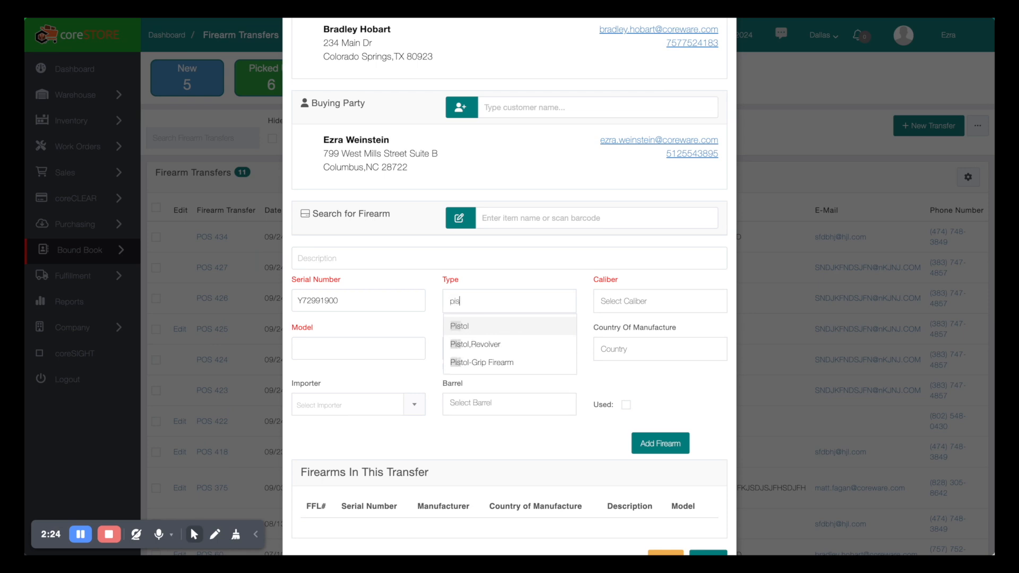
{"action": "key", "text": "Return"}
Set caliber 9mm, model G19 and manufacturer Glock for the firearm
{"action": "left_click", "coordinate": [619, 308]}
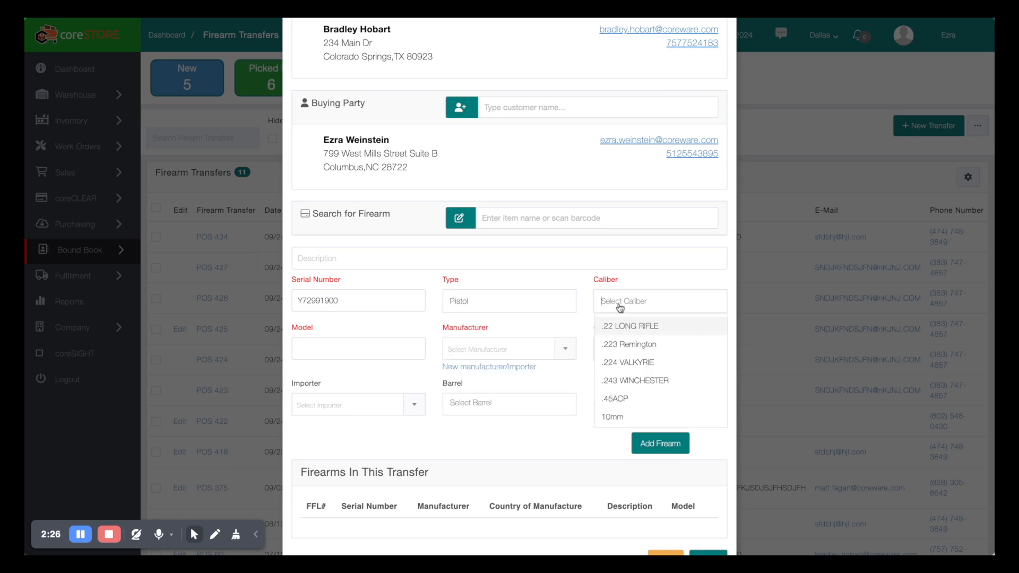
{"action": "type", "text": "9"}
{"action": "key", "text": "Return"}
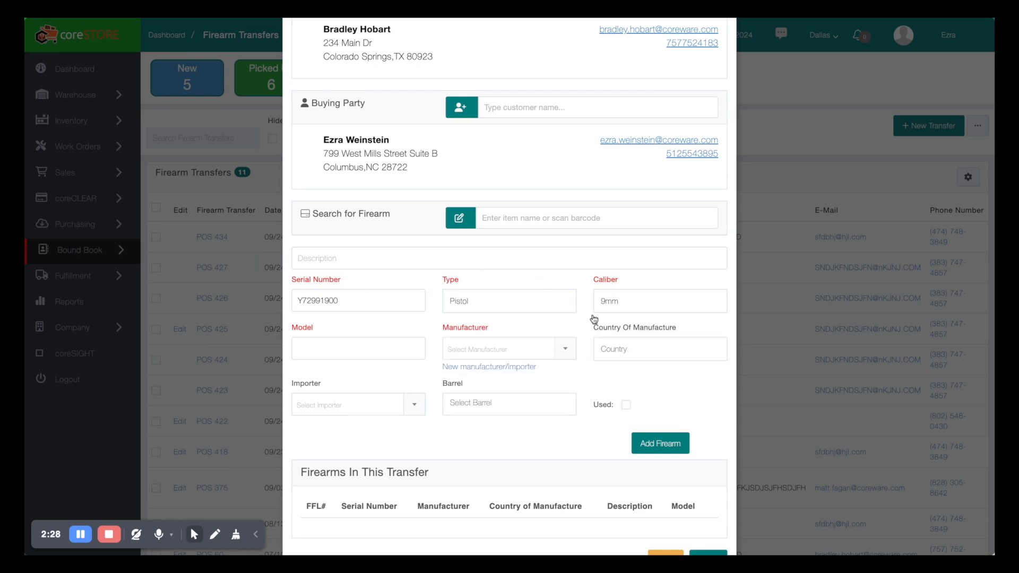
{"action": "left_click", "coordinate": [328, 349]}
{"action": "type", "text": "G19"}
{"action": "left_click", "coordinate": [474, 359]}
{"action": "type", "text": "glock"}
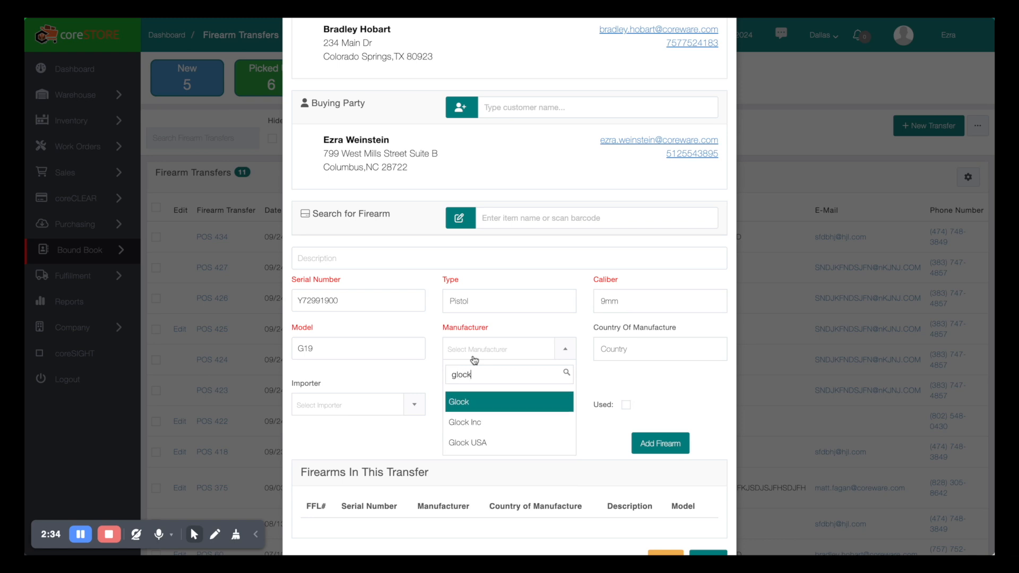
{"action": "key", "text": "Return"}
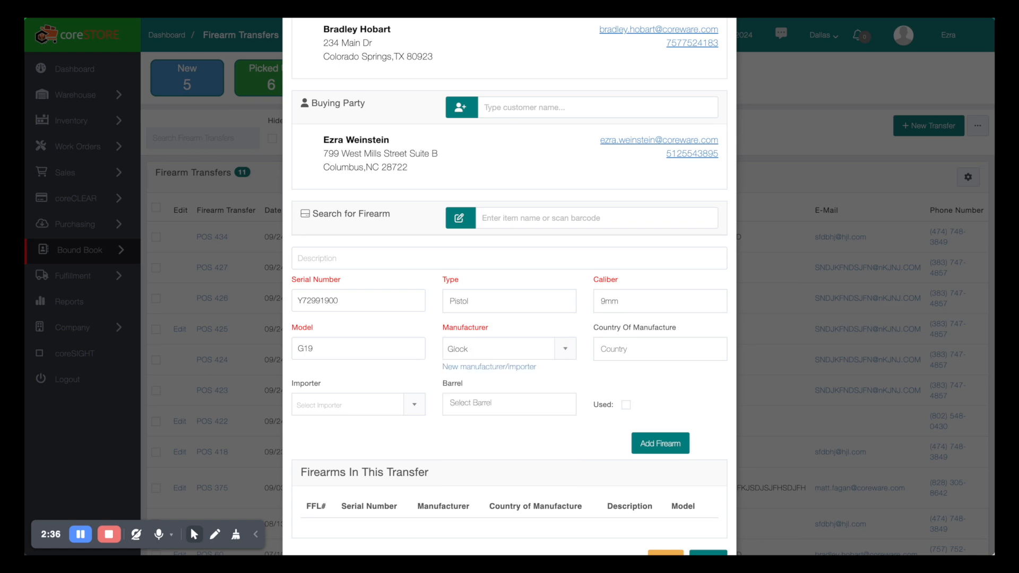
{"action": "scroll", "coordinate": [478, 432], "scroll_direction": "down", "scroll_amount": 1}
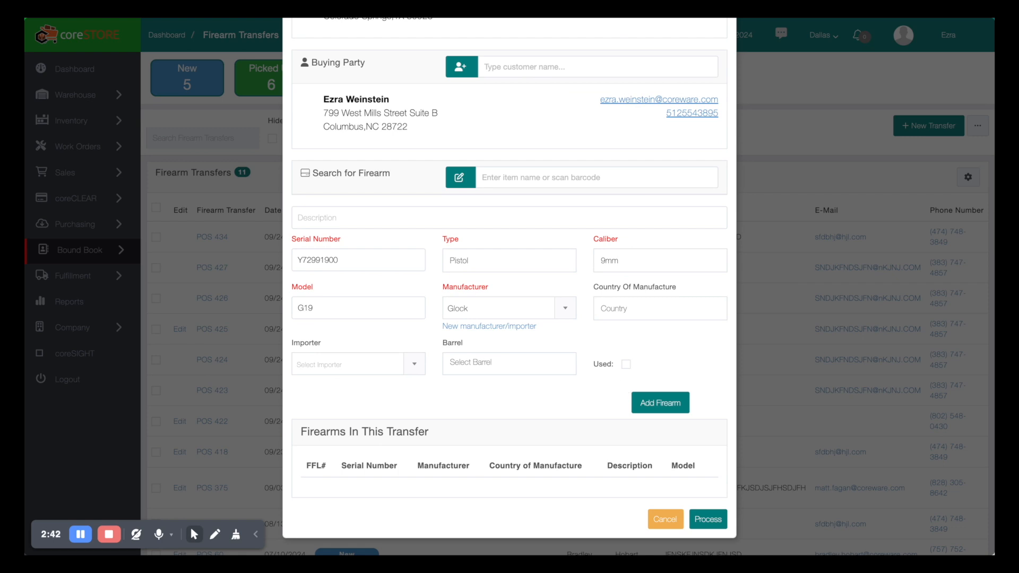
Add the Glock G19 pistol to the transfer and process it, saving as POS 435
{"action": "left_click", "coordinate": [661, 404]}
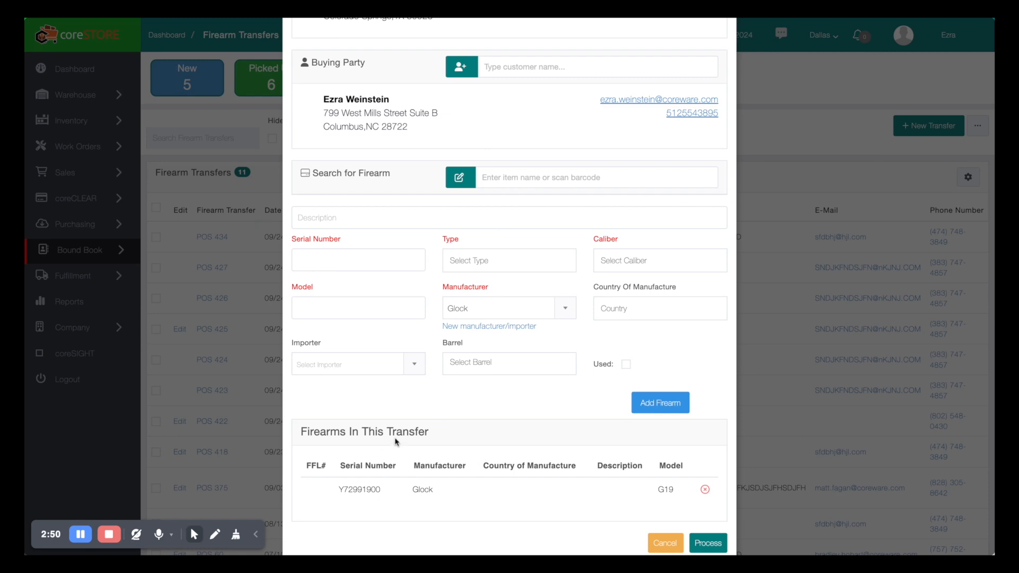
{"action": "scroll", "coordinate": [432, 371], "scroll_direction": "up", "scroll_amount": 5}
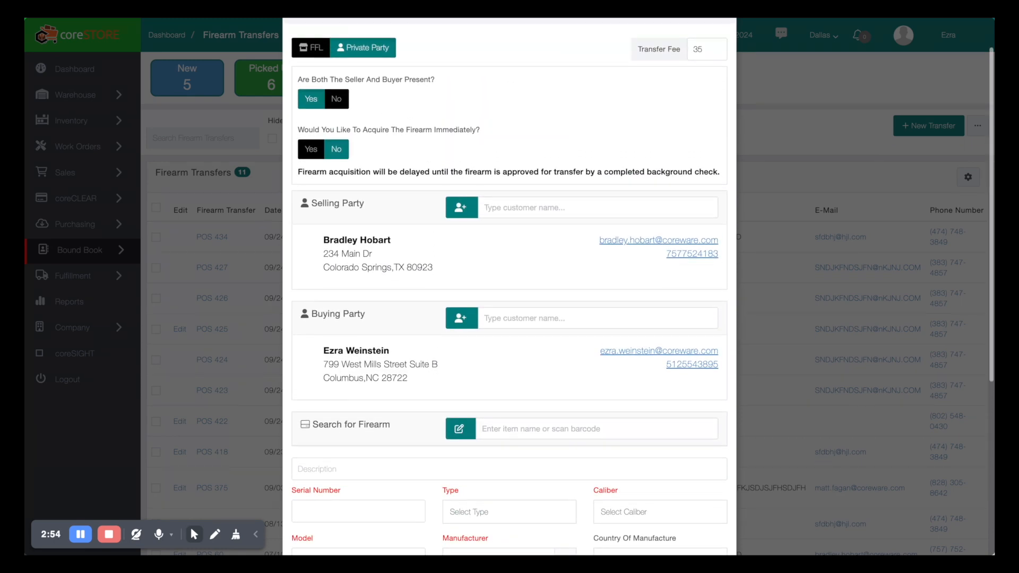
{"action": "scroll", "coordinate": [399, 217], "scroll_direction": "down", "scroll_amount": 5}
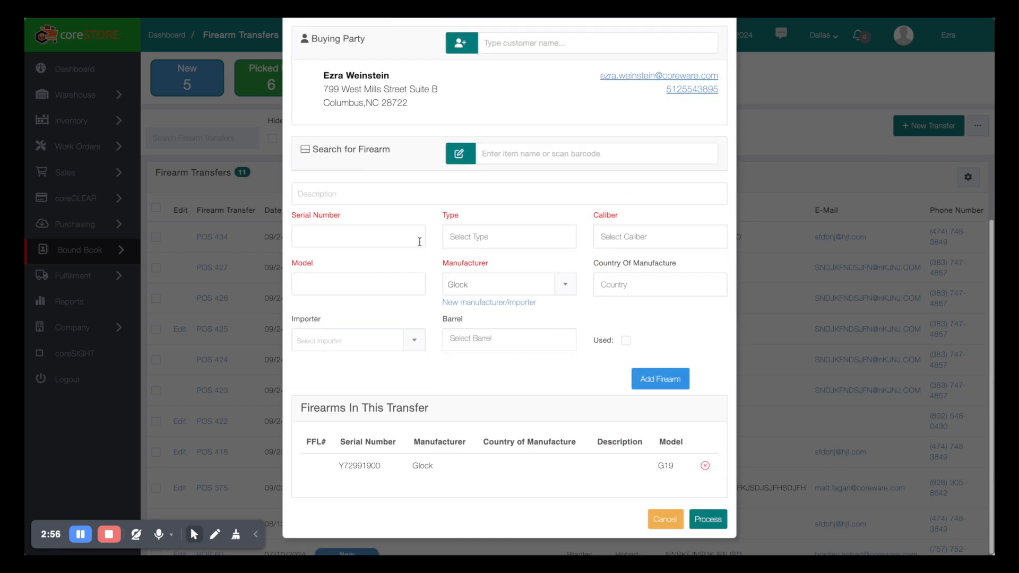
{"action": "left_click", "coordinate": [711, 519]}
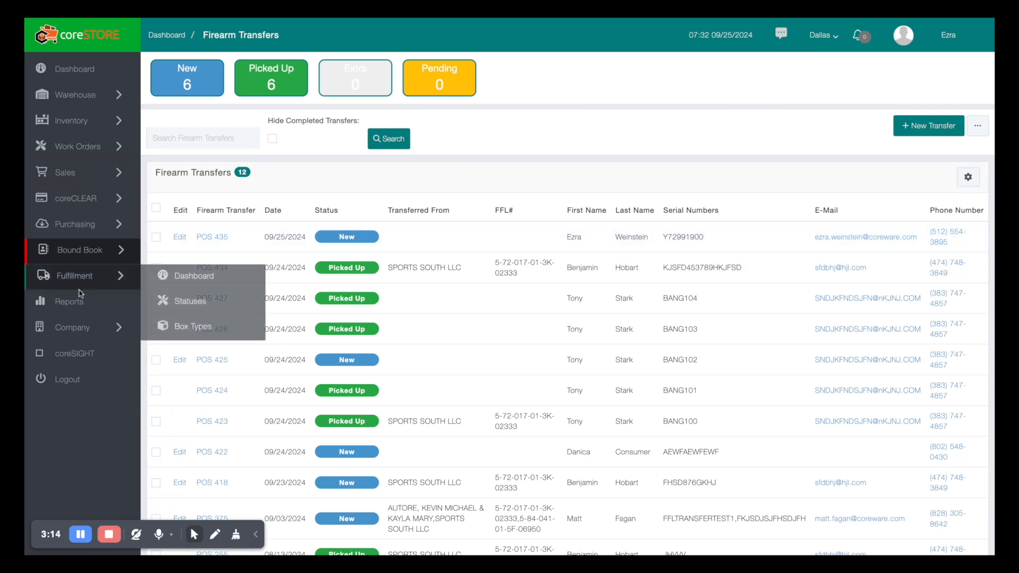
Go to Bound Book > Manage 4473 to view the new DAL-203 Form 4473 record
{"action": "mouse_move", "coordinate": [101, 254]}
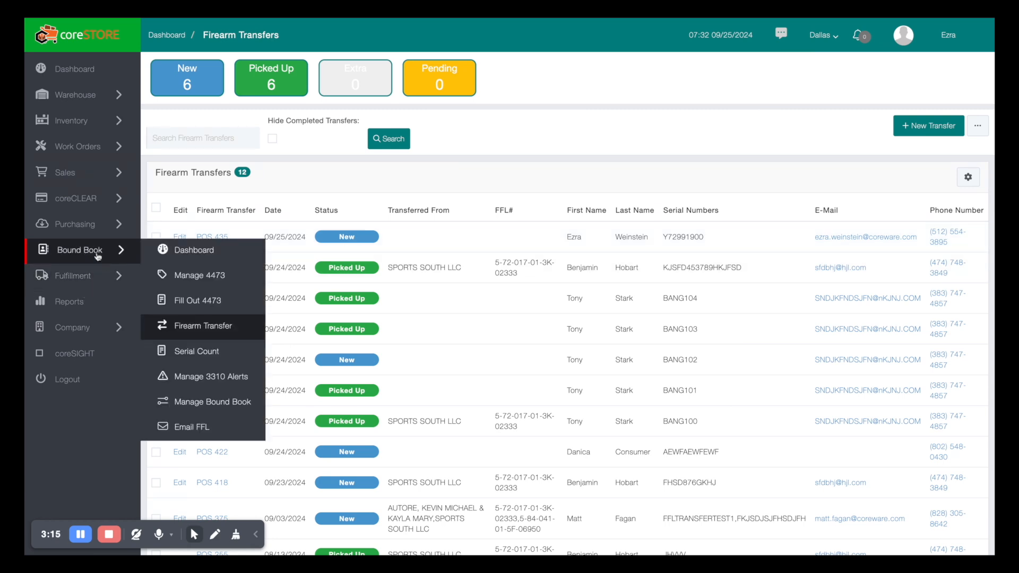
{"action": "left_click", "coordinate": [210, 276]}
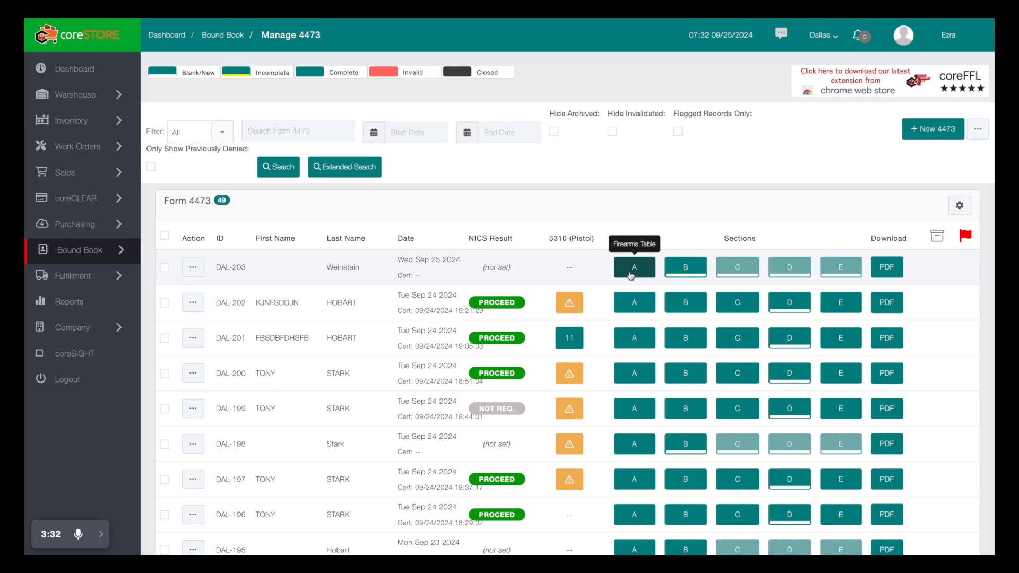
{"action": "scroll", "coordinate": [613, 289], "scroll_direction": "down", "scroll_amount": 2}
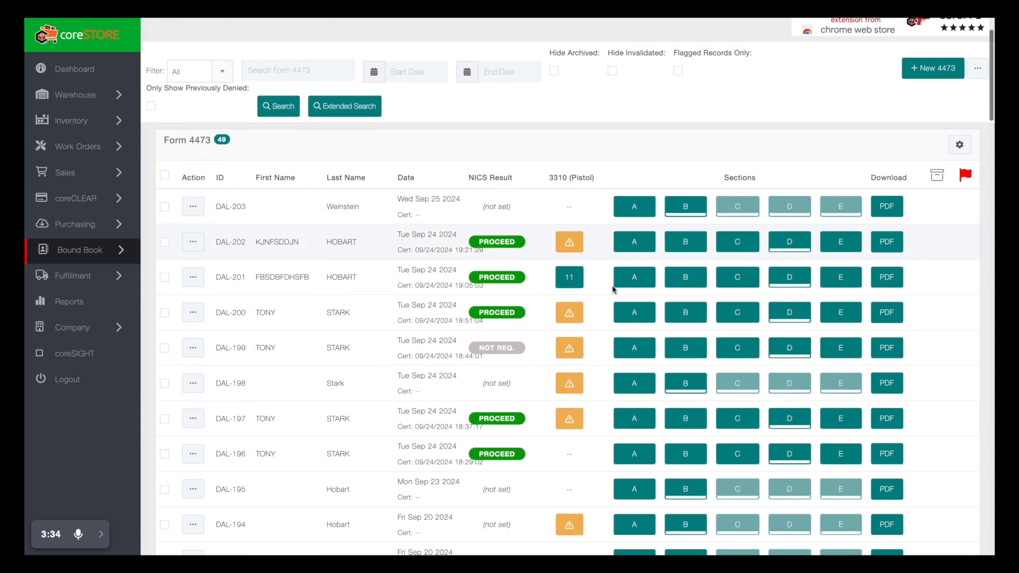
{"action": "scroll", "coordinate": [591, 234], "scroll_direction": "up", "scroll_amount": 2}
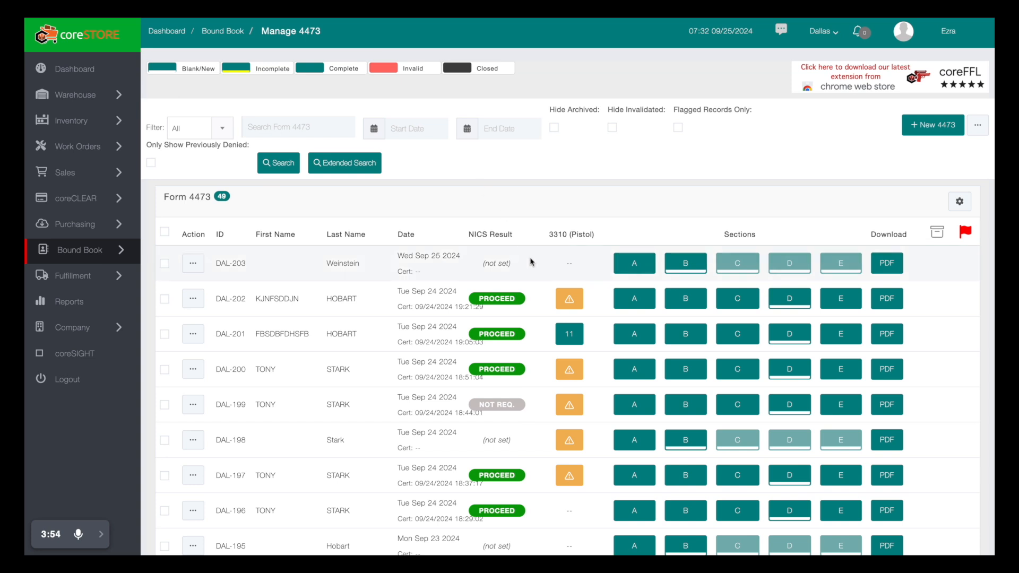
{"action": "scroll", "coordinate": [505, 215], "scroll_direction": "up", "scroll_amount": 1}
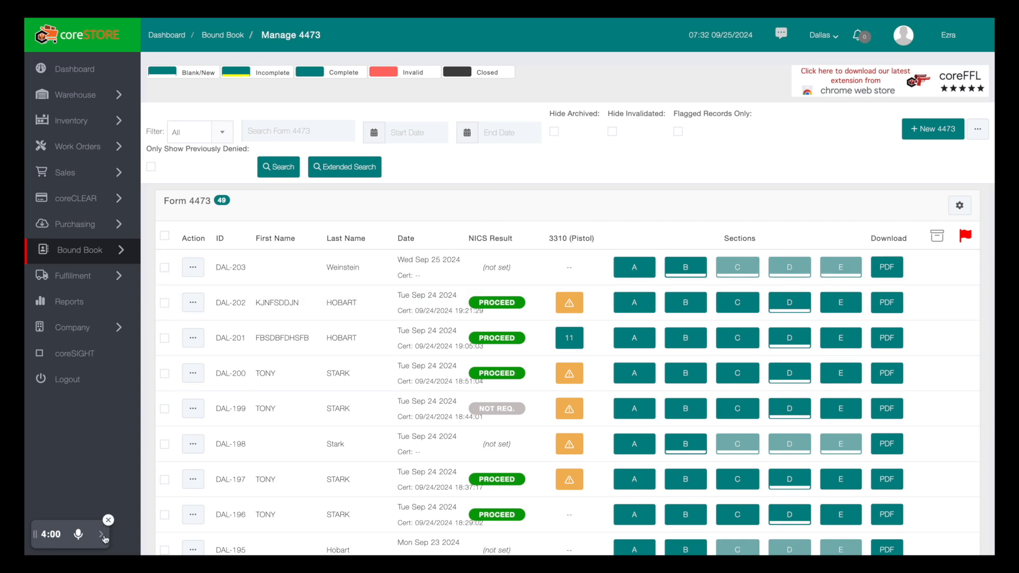
{"action": "mouse_move", "coordinate": [105, 538]}
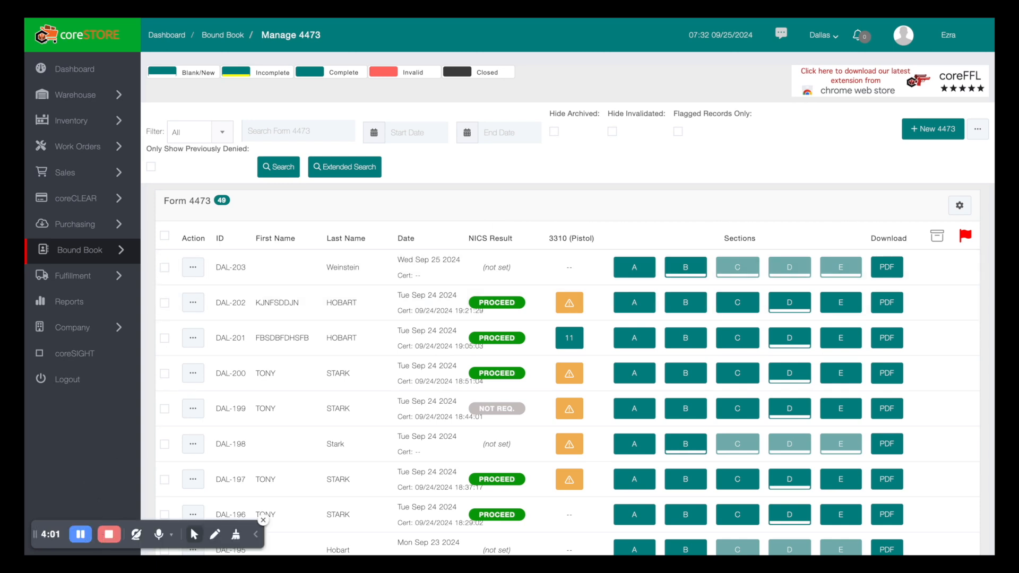